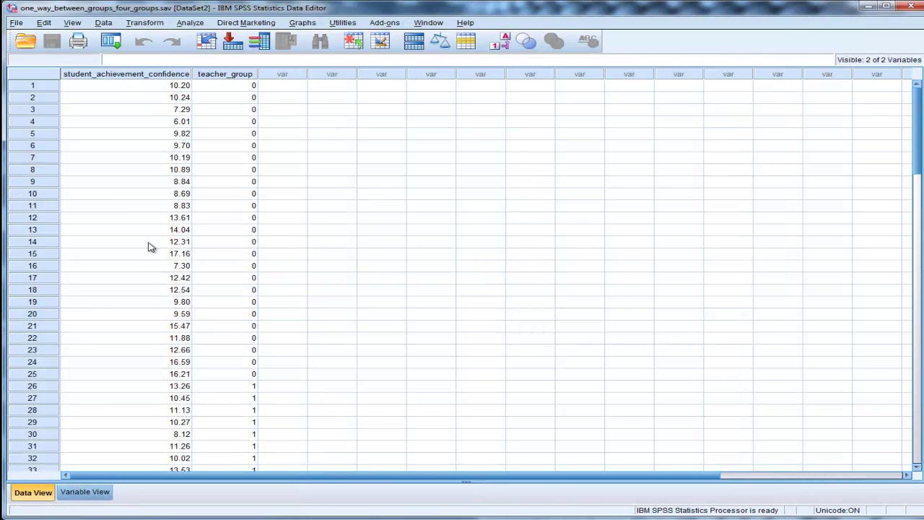
Start a One-Way ANOVA with student_achievement_confidence in Dependent List and teacher_group as Factor
{"action": "left_click", "coordinate": [192, 22]}
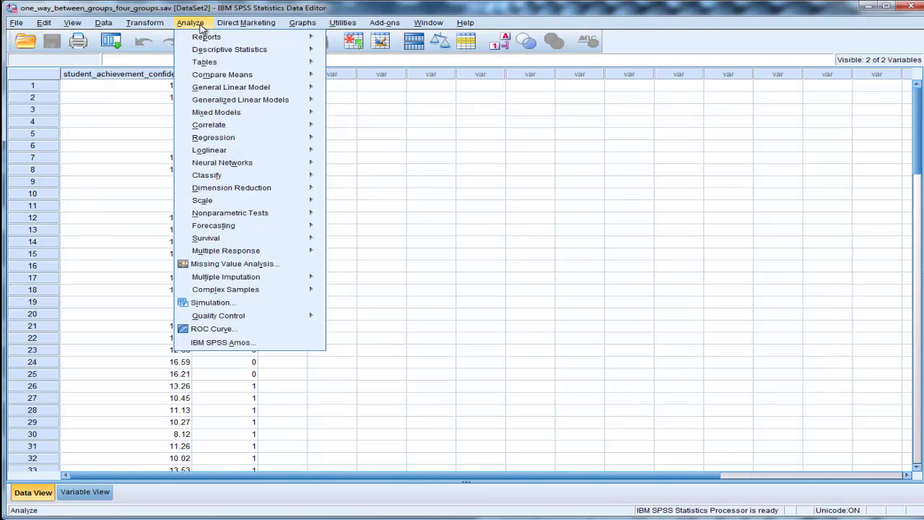
{"action": "mouse_move", "coordinate": [223, 78]}
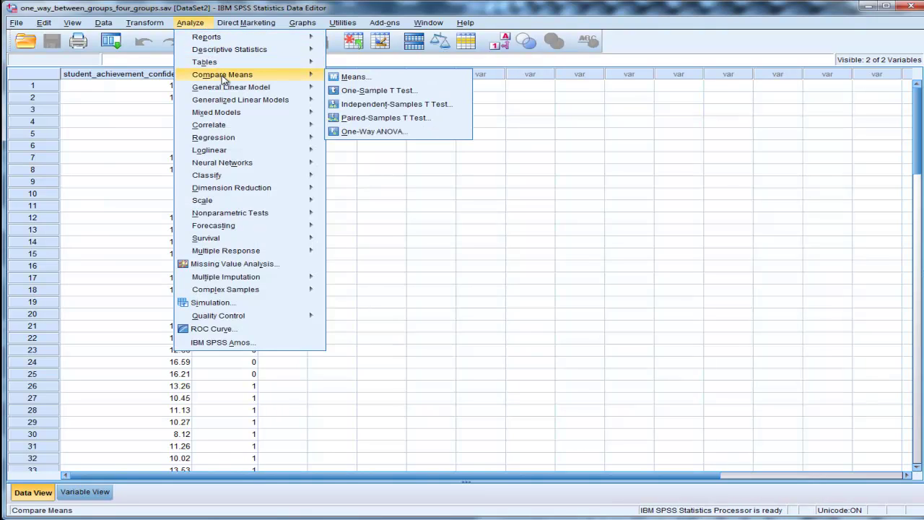
{"action": "left_click", "coordinate": [367, 133]}
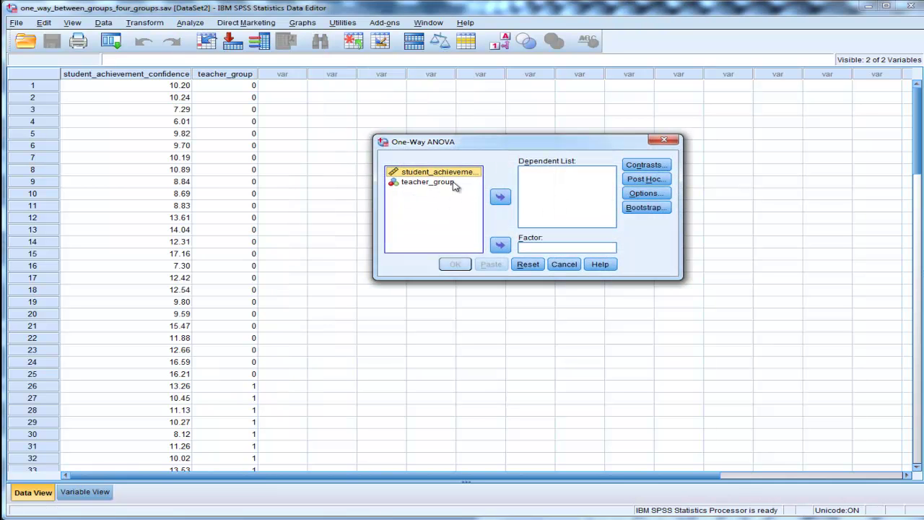
{"action": "left_click", "coordinate": [500, 195]}
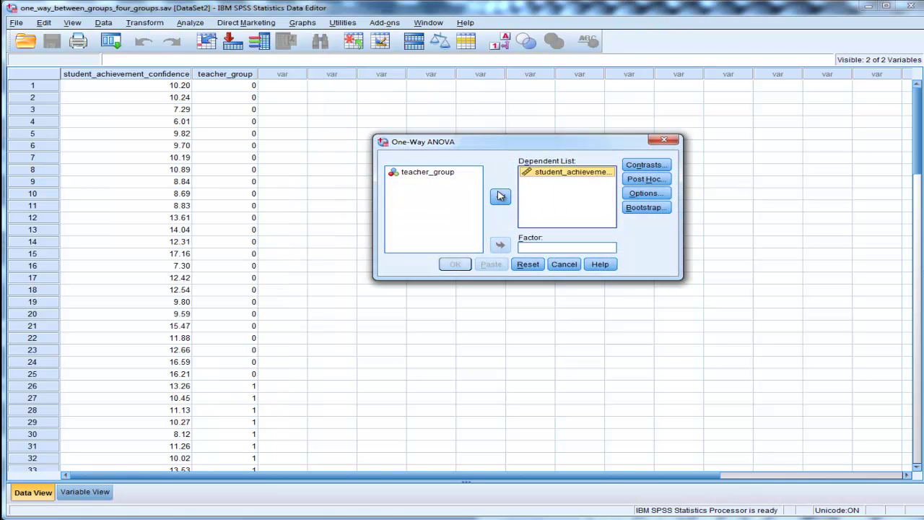
{"action": "left_click", "coordinate": [409, 173]}
{"action": "left_click", "coordinate": [501, 246]}
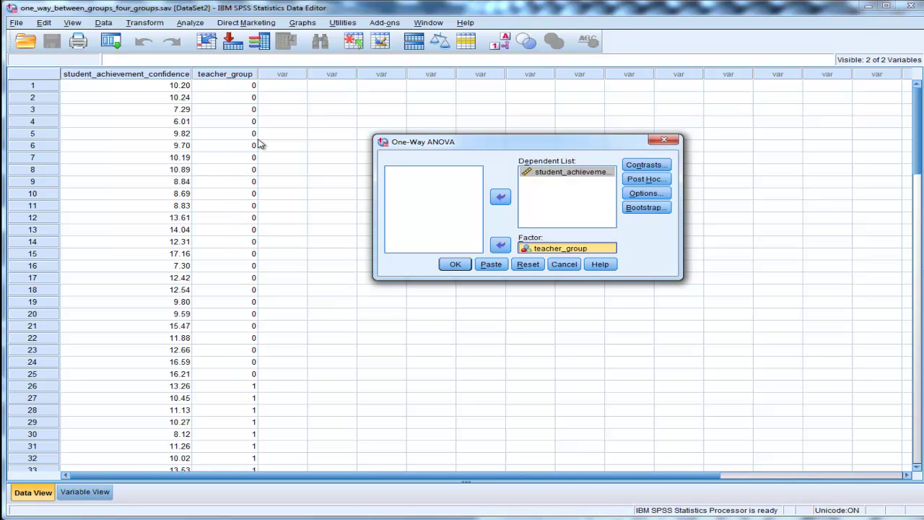
Add Tukey post hoc comparisons to the one-way ANOVA
{"action": "left_click", "coordinate": [646, 179]}
{"action": "left_click", "coordinate": [384, 216]}
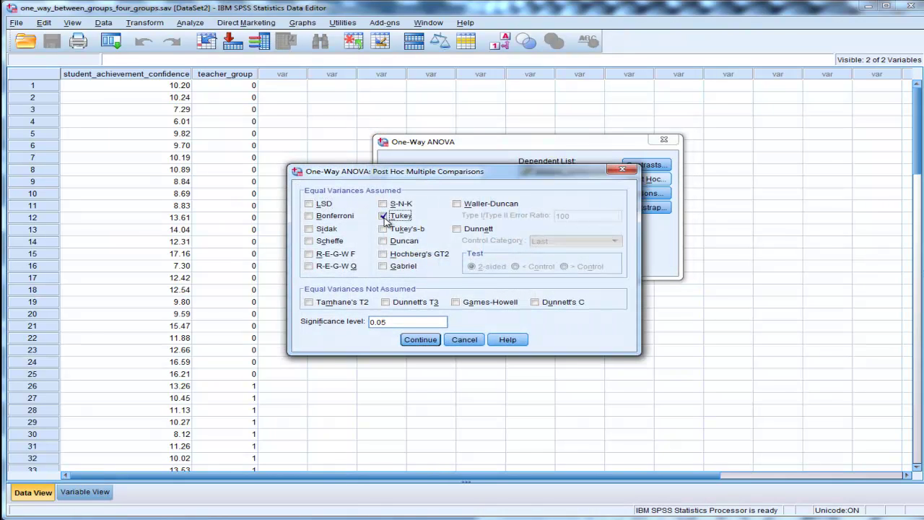
{"action": "left_click", "coordinate": [421, 345]}
{"action": "left_click", "coordinate": [420, 340]}
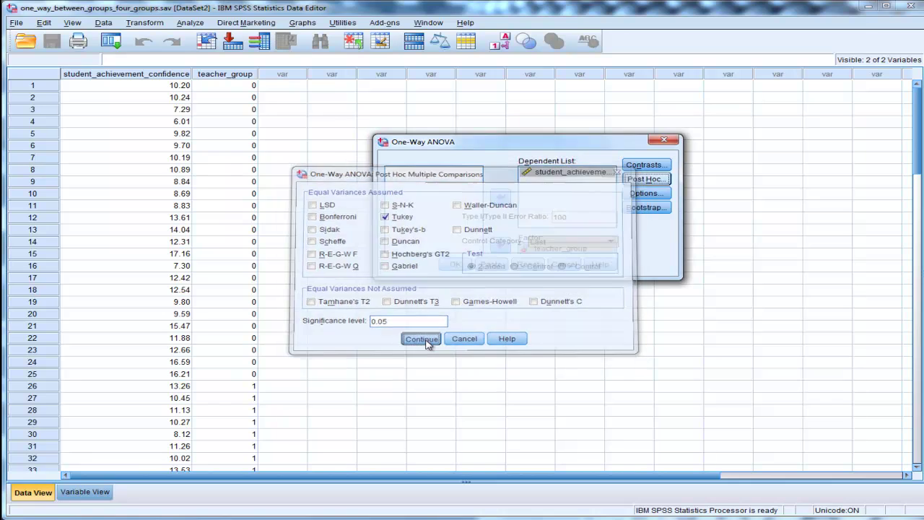
Request descriptives, a homogeneity of variance test and a means plot, then run the ANOVA
{"action": "left_click", "coordinate": [642, 195]}
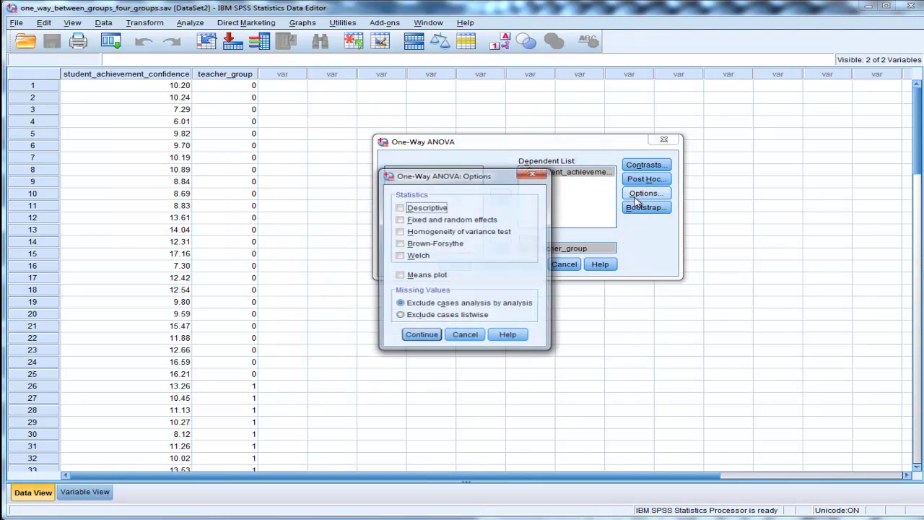
{"action": "left_click", "coordinate": [437, 209]}
{"action": "left_click", "coordinate": [439, 231]}
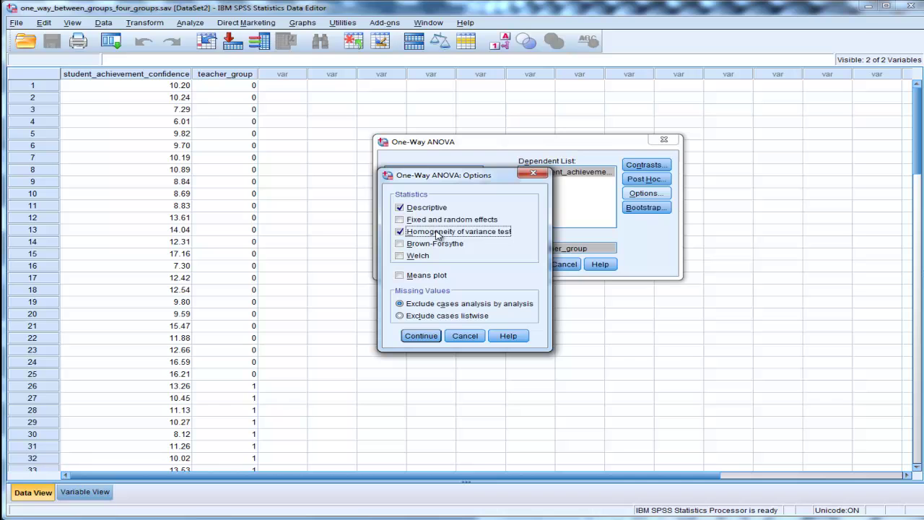
{"action": "left_click", "coordinate": [426, 276]}
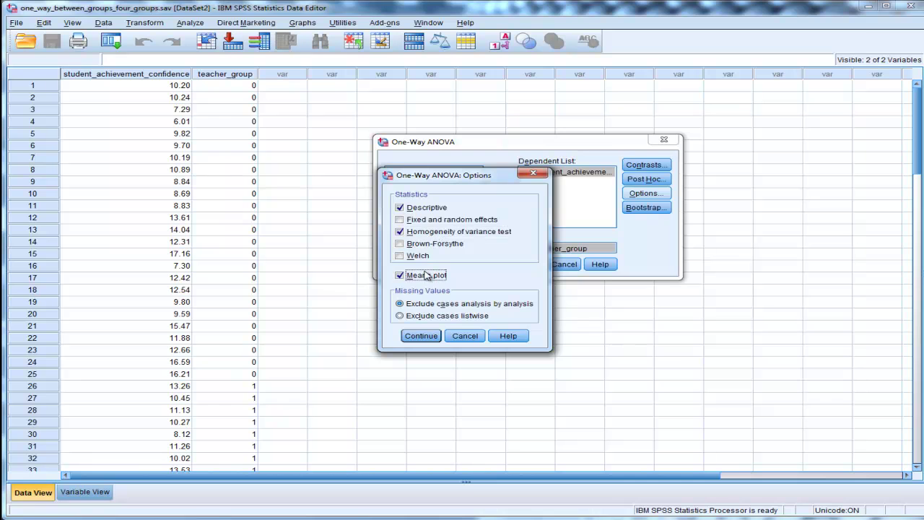
{"action": "left_click", "coordinate": [426, 337]}
{"action": "left_click", "coordinate": [448, 265]}
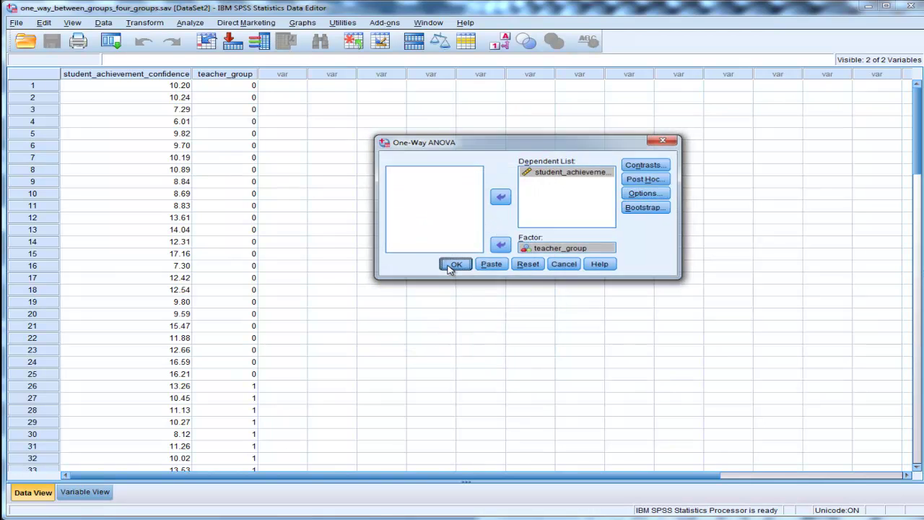
Switch to the Oneway output and inspect the Descriptives and Test of Homogeneity of Variances tables
{"action": "mouse_move", "coordinate": [218, 509]}
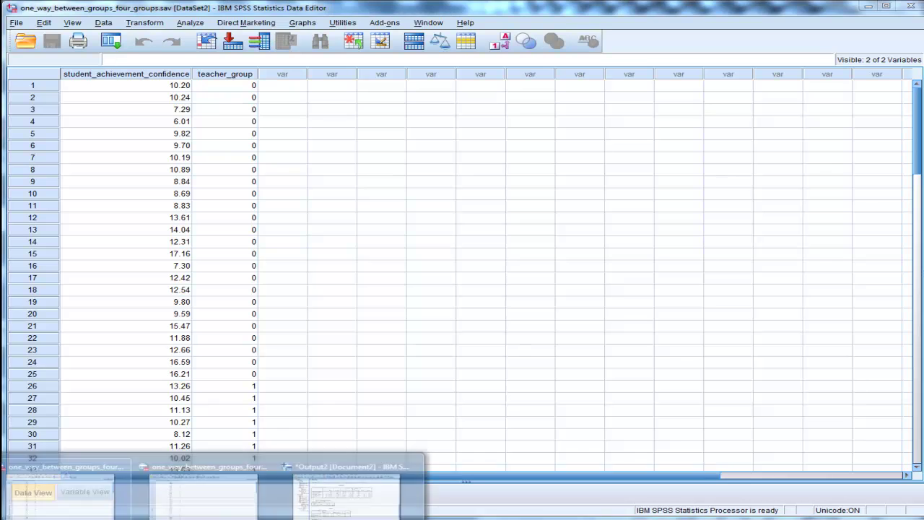
{"action": "left_click", "coordinate": [335, 482]}
{"action": "scroll", "coordinate": [334, 483], "scroll_direction": "down", "scroll_amount": 10}
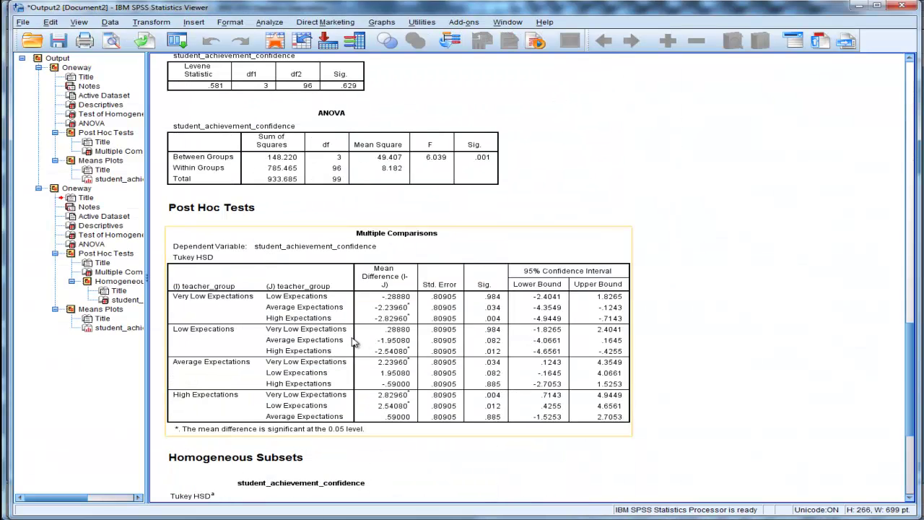
{"action": "scroll", "coordinate": [350, 341], "scroll_direction": "up", "scroll_amount": 5}
{"action": "scroll", "coordinate": [354, 342], "scroll_direction": "up", "scroll_amount": 5}
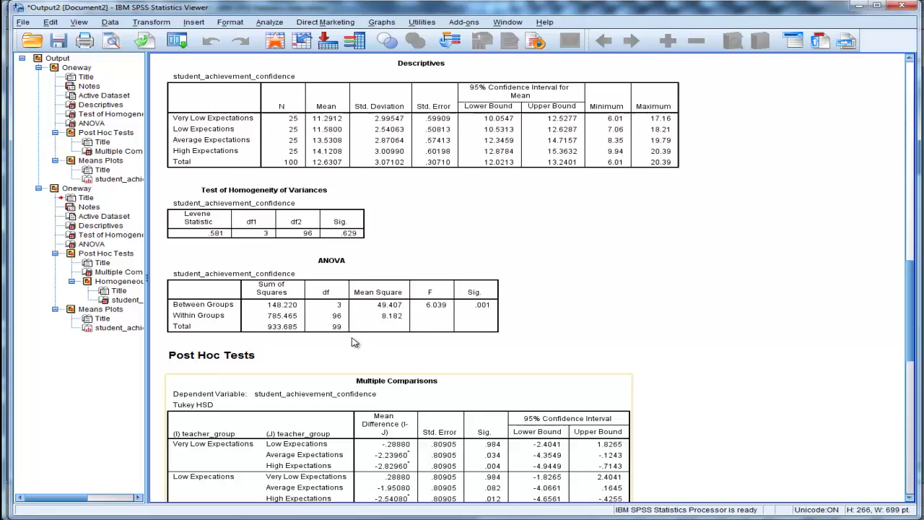
{"action": "left_click", "coordinate": [332, 189]}
{"action": "double_click", "coordinate": [331, 190]}
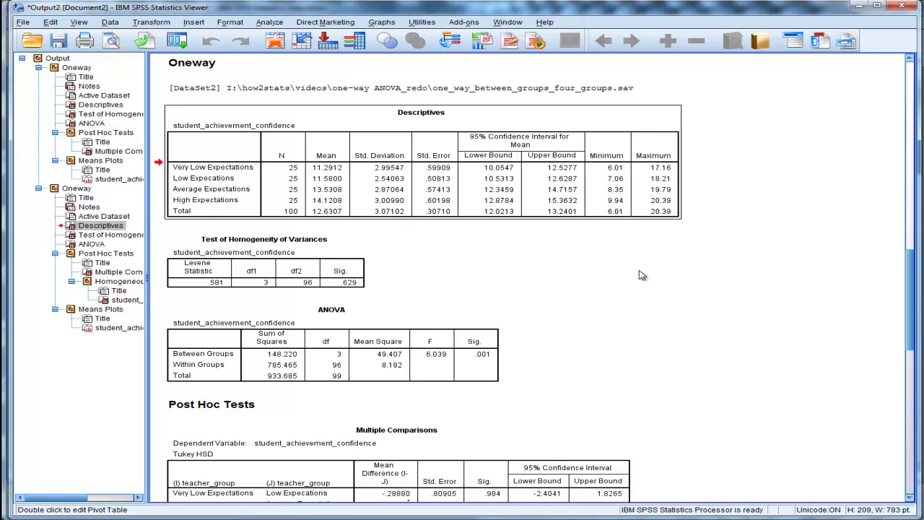
{"action": "scroll", "coordinate": [643, 275], "scroll_direction": "down", "scroll_amount": 2}
{"action": "left_click", "coordinate": [283, 228]}
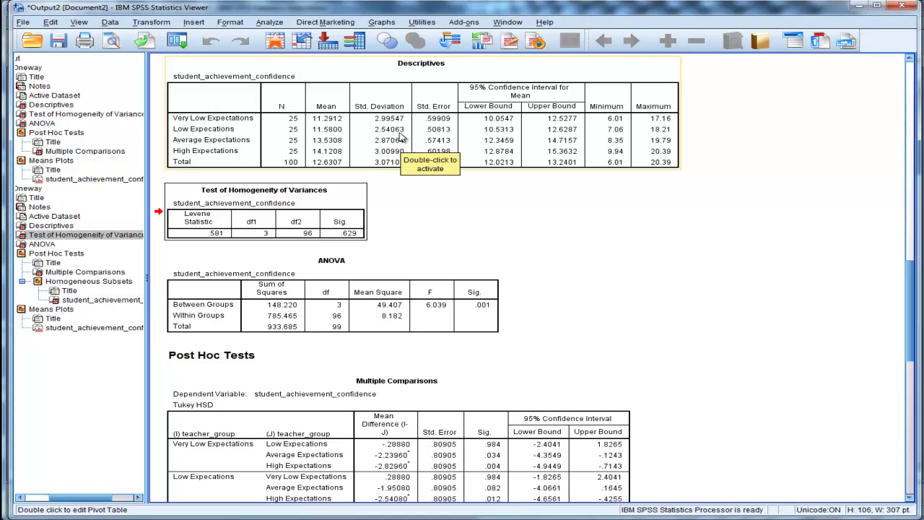
Scroll past the ANOVA table (F 6.039, Sig. .001) to show the Tukey HSD Multiple Comparisons table
{"action": "left_click", "coordinate": [445, 245]}
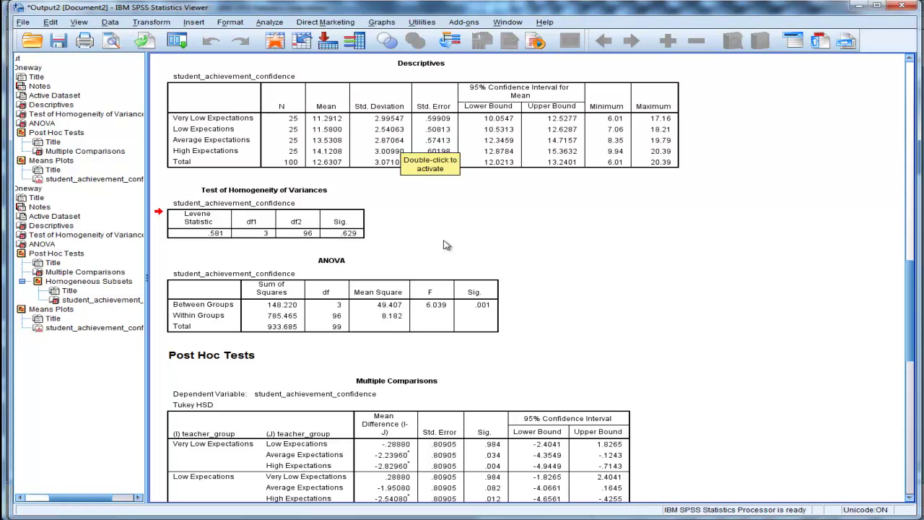
{"action": "scroll", "coordinate": [446, 244], "scroll_direction": "down", "scroll_amount": 1}
{"action": "left_click", "coordinate": [446, 247]}
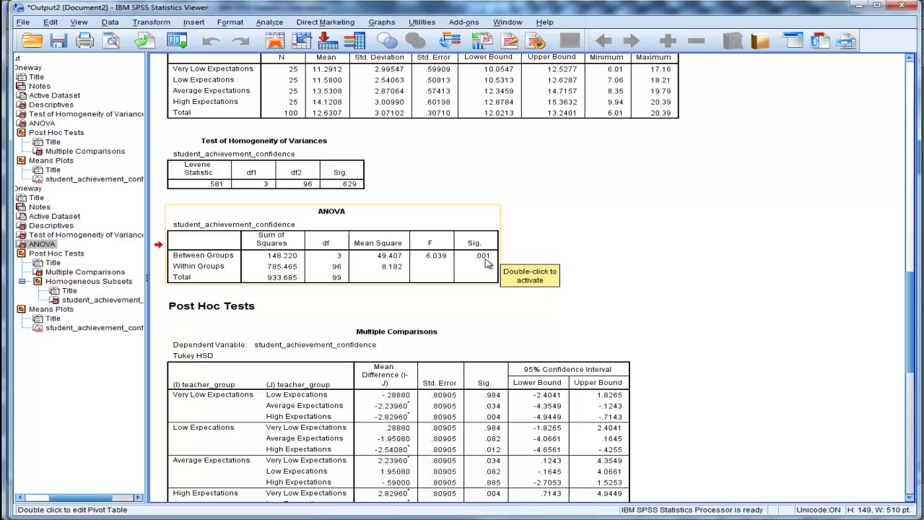
{"action": "left_click", "coordinate": [620, 262]}
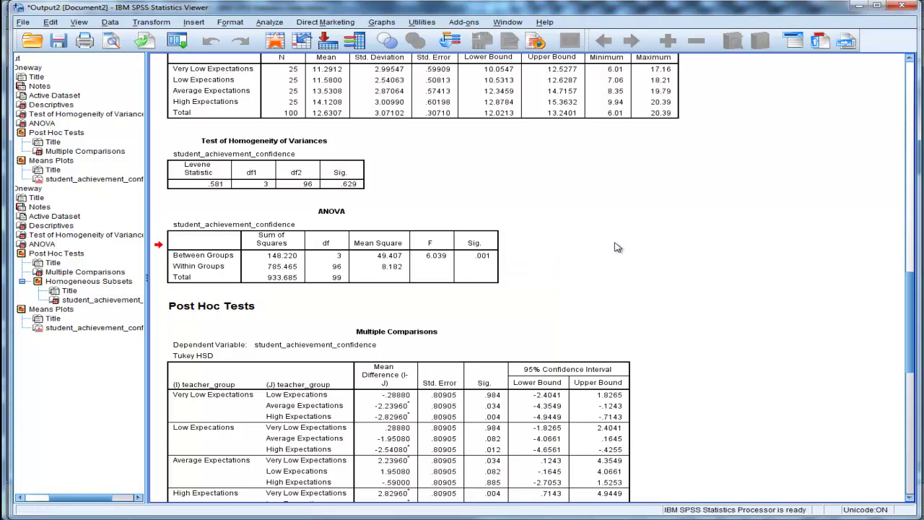
{"action": "scroll", "coordinate": [618, 247], "scroll_direction": "down", "scroll_amount": 1}
{"action": "scroll", "coordinate": [618, 247], "scroll_direction": "down", "scroll_amount": 1}
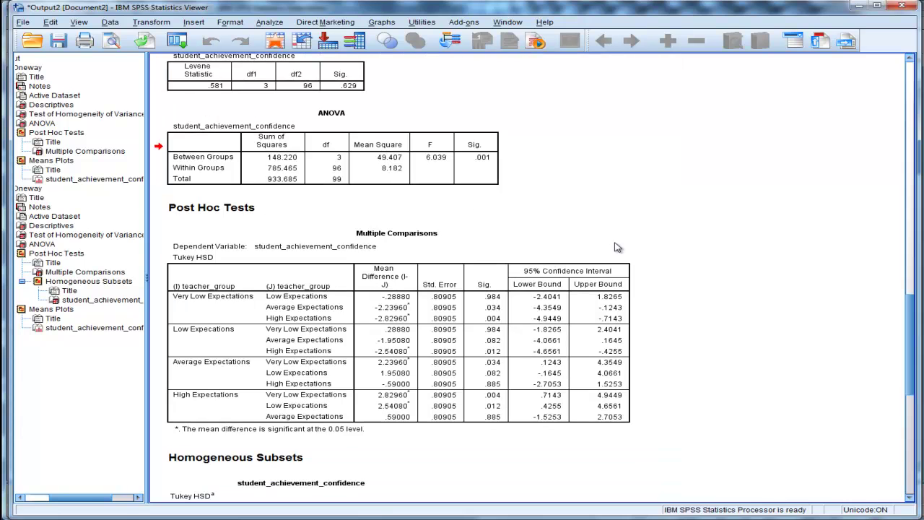
{"action": "left_click", "coordinate": [305, 293]}
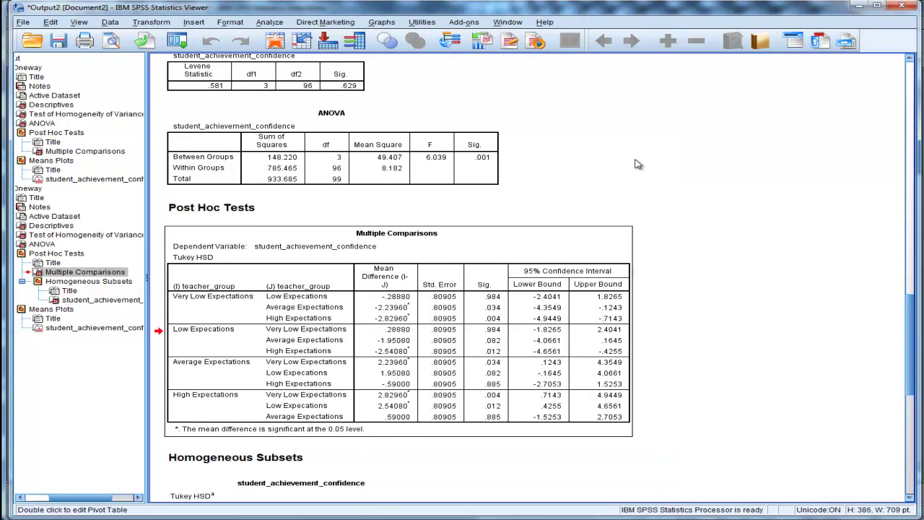
{"action": "left_click", "coordinate": [297, 159]}
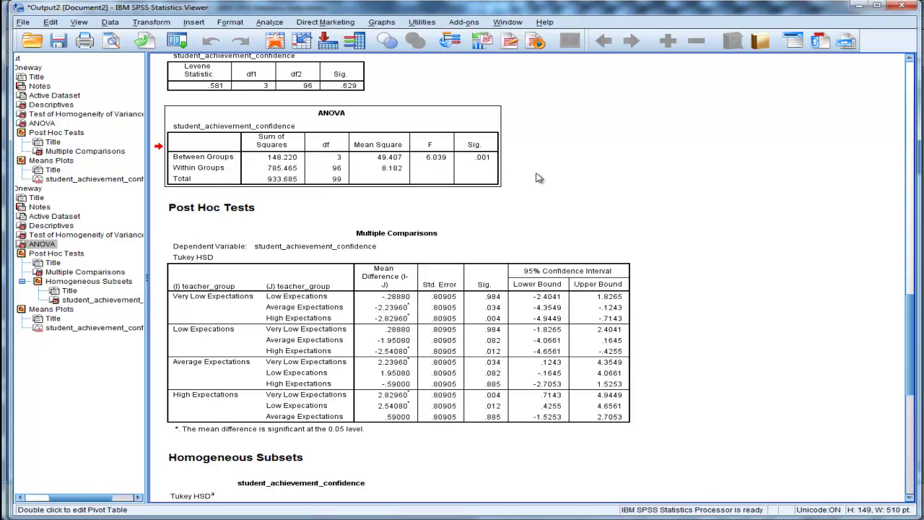
{"action": "left_click", "coordinate": [524, 327]}
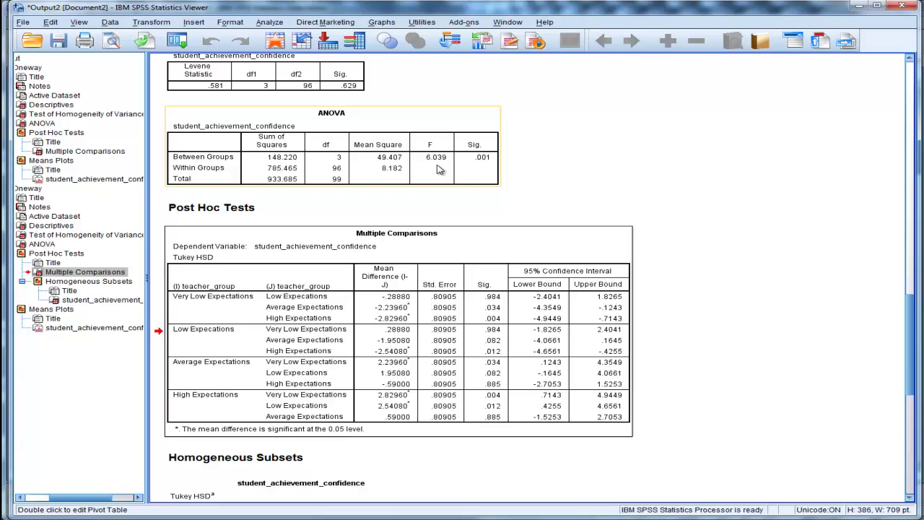
{"action": "left_click", "coordinate": [413, 164]}
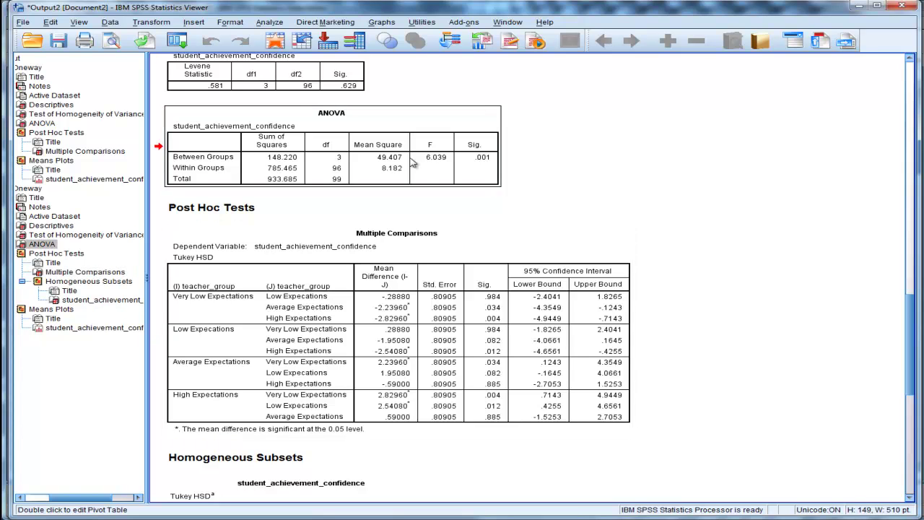
{"action": "left_click", "coordinate": [541, 304]}
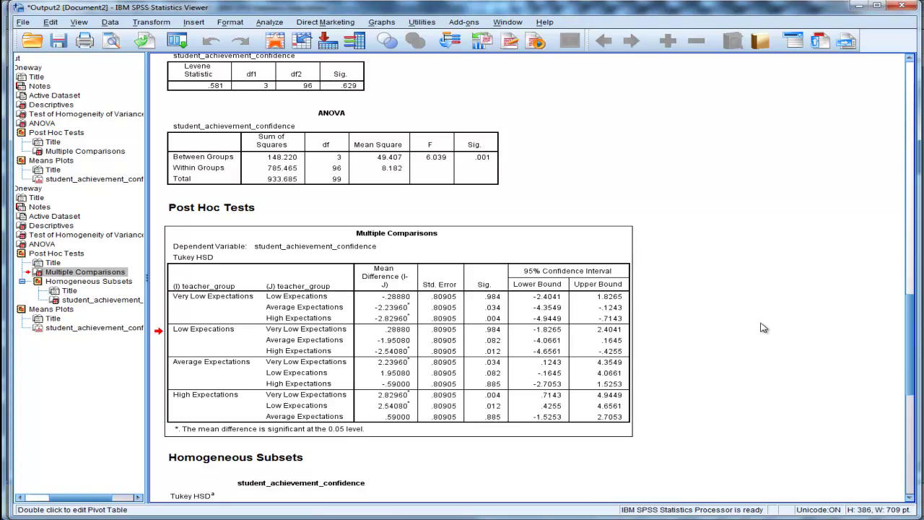
{"action": "left_click", "coordinate": [437, 169]}
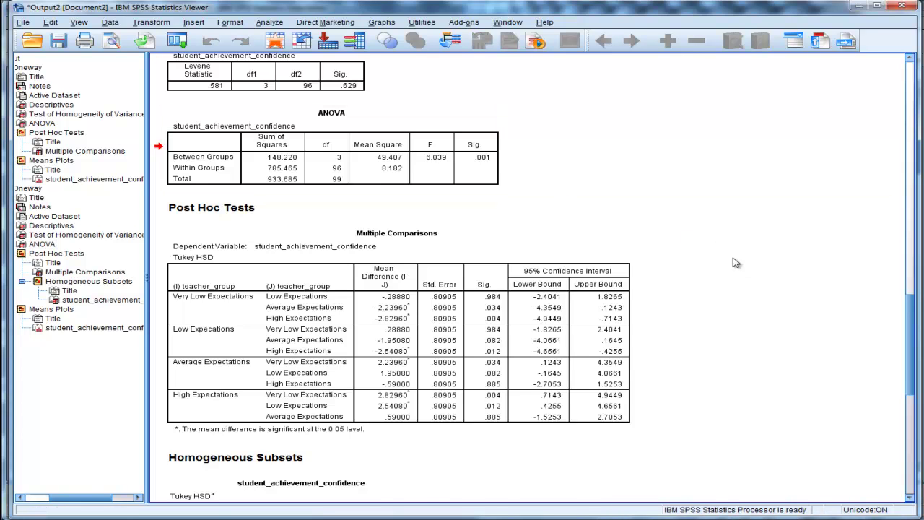
{"action": "scroll", "coordinate": [735, 263], "scroll_direction": "down", "scroll_amount": 2}
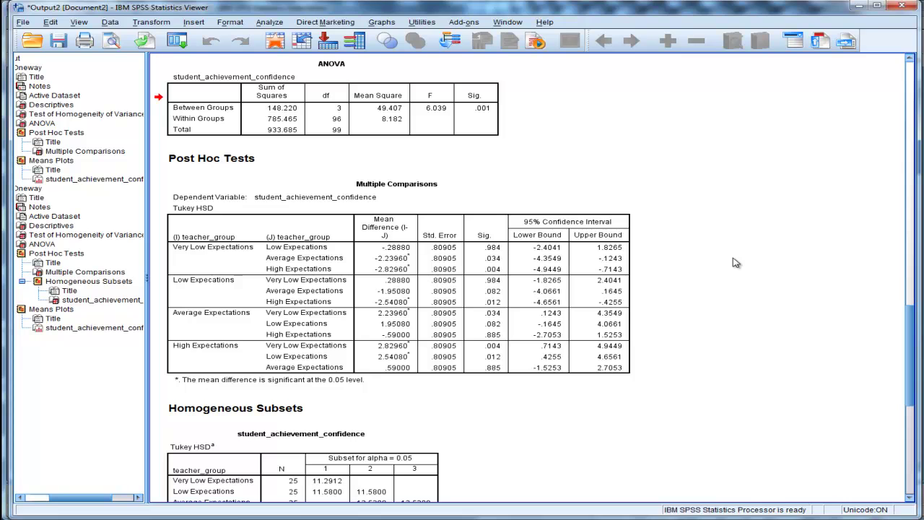
Examine the Multiple Comparisons table, noting Low versus High Expectations differing at Sig. .012
{"action": "left_click", "coordinate": [580, 252]}
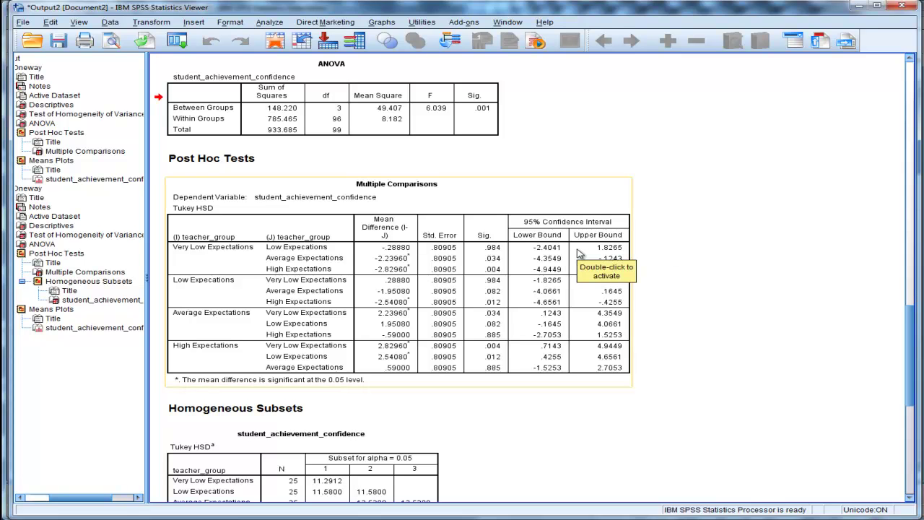
{"action": "left_click", "coordinate": [546, 251]}
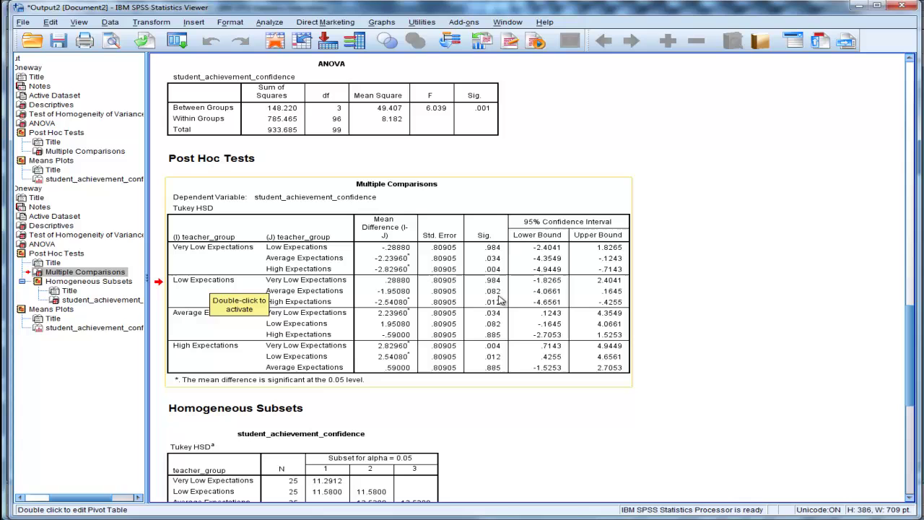
{"action": "left_click", "coordinate": [620, 282]}
{"action": "left_click", "coordinate": [619, 281]}
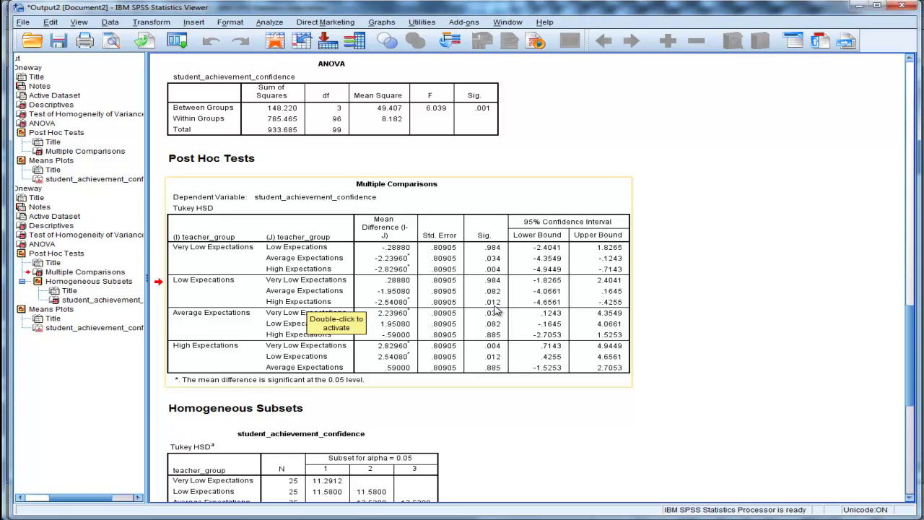
{"action": "left_click", "coordinate": [689, 305]}
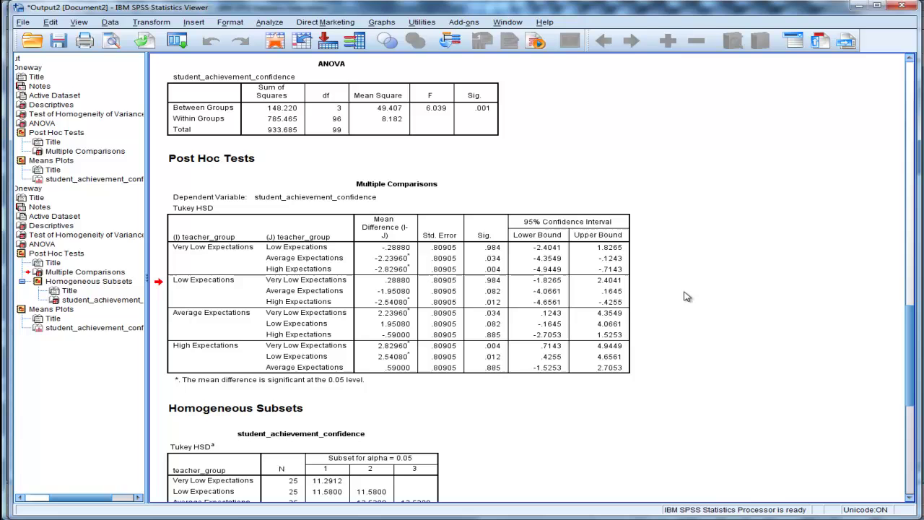
{"action": "left_click", "coordinate": [417, 211]}
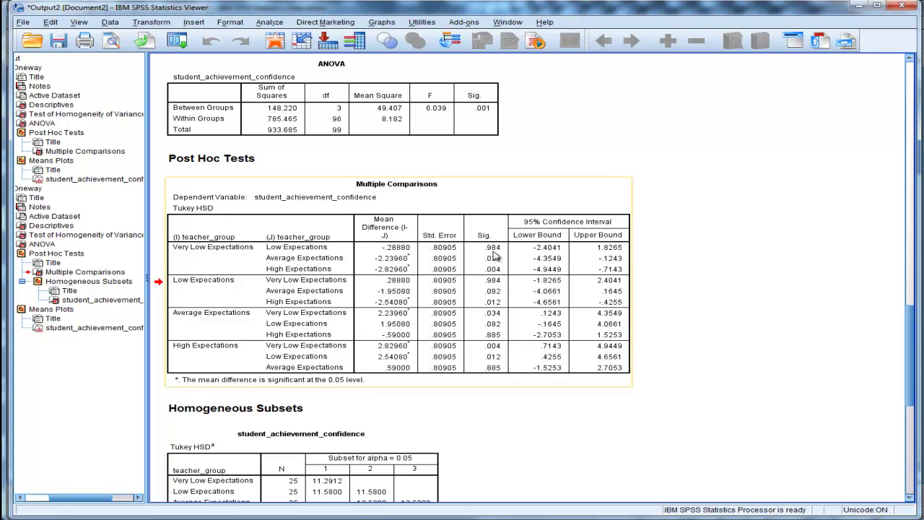
Inspect the means plot rising from 11.29 (Very Low) to 14.12 (High Expectations), then scroll back up
{"action": "scroll", "coordinate": [506, 327], "scroll_direction": "down", "scroll_amount": 10}
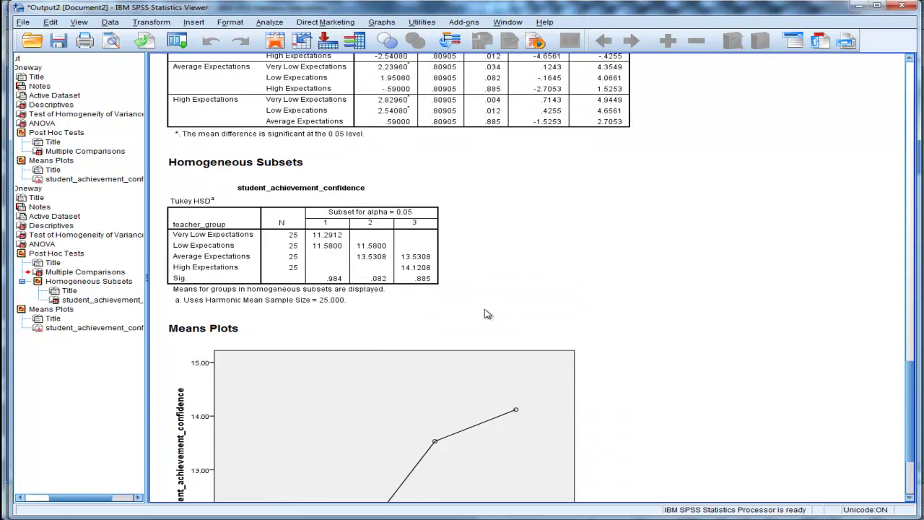
{"action": "left_click", "coordinate": [238, 315]}
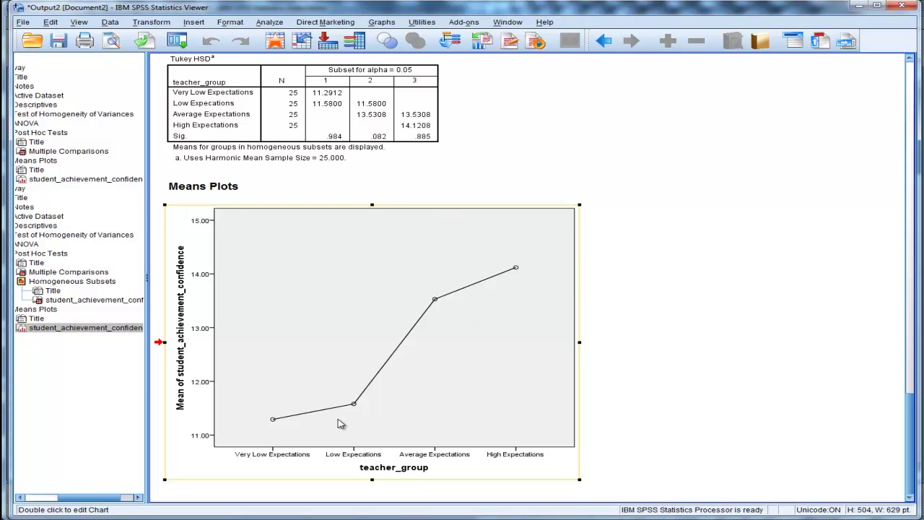
{"action": "scroll", "coordinate": [443, 303], "scroll_direction": "up", "scroll_amount": 10}
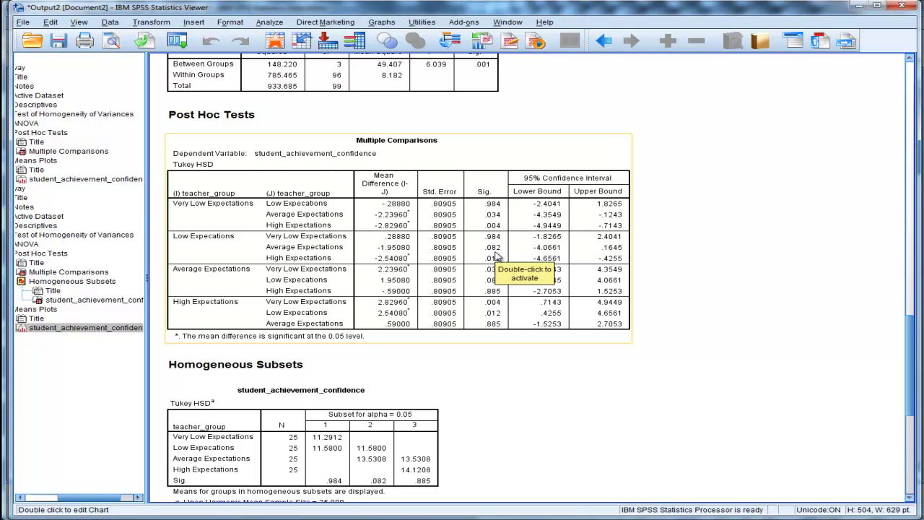
Scroll to and select the Tukey HSD Homogeneous Subsets table showing subset 3 at Sig. .885
{"action": "scroll", "coordinate": [497, 256], "scroll_direction": "down", "scroll_amount": 4}
{"action": "left_click", "coordinate": [213, 286]}
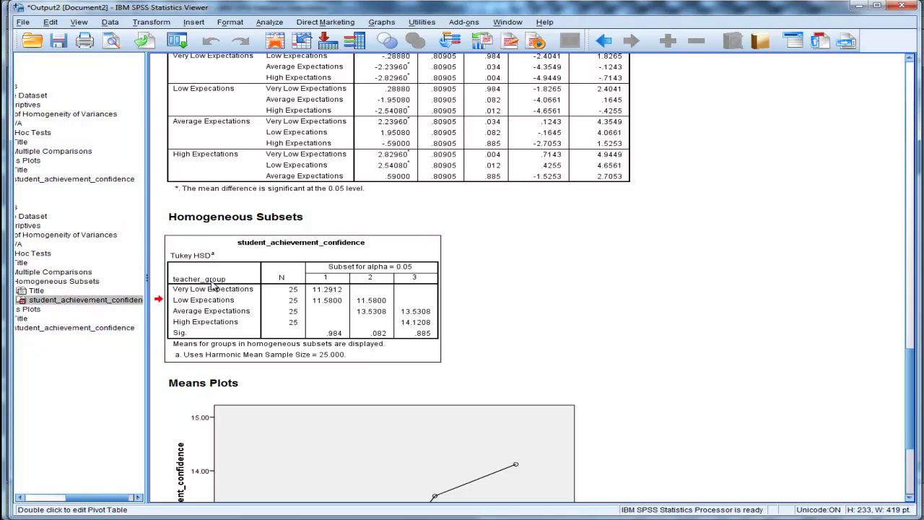